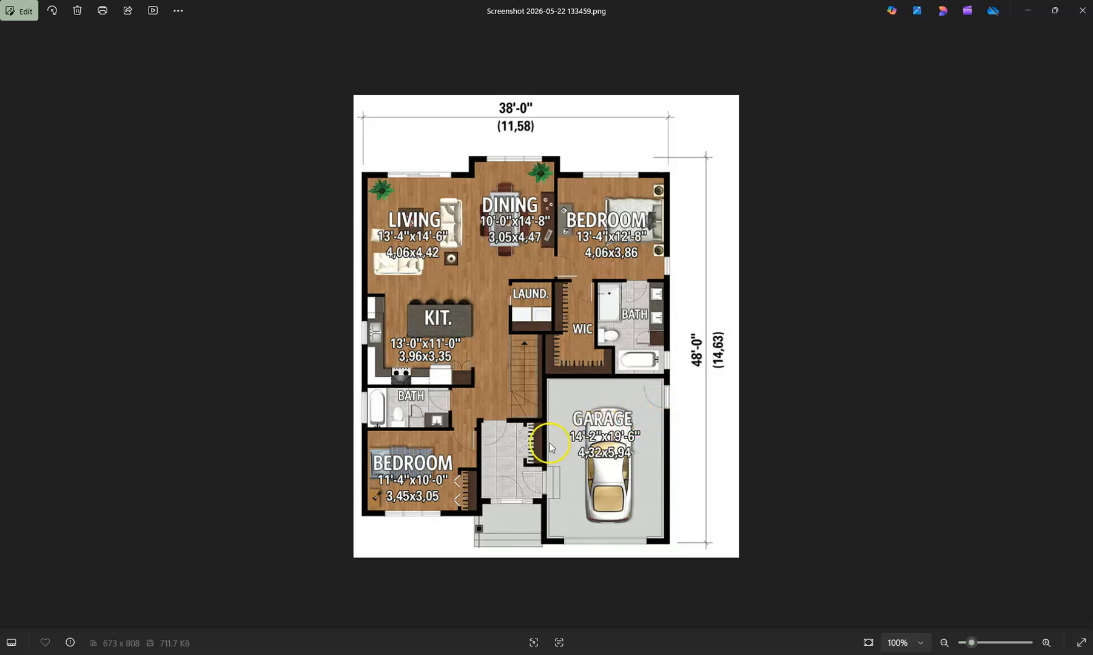
Switch from the reference floor plan image to the house's exterior wall outline in the Revit Floor plan view
left_click(517, 530)
key("alt+Tab")
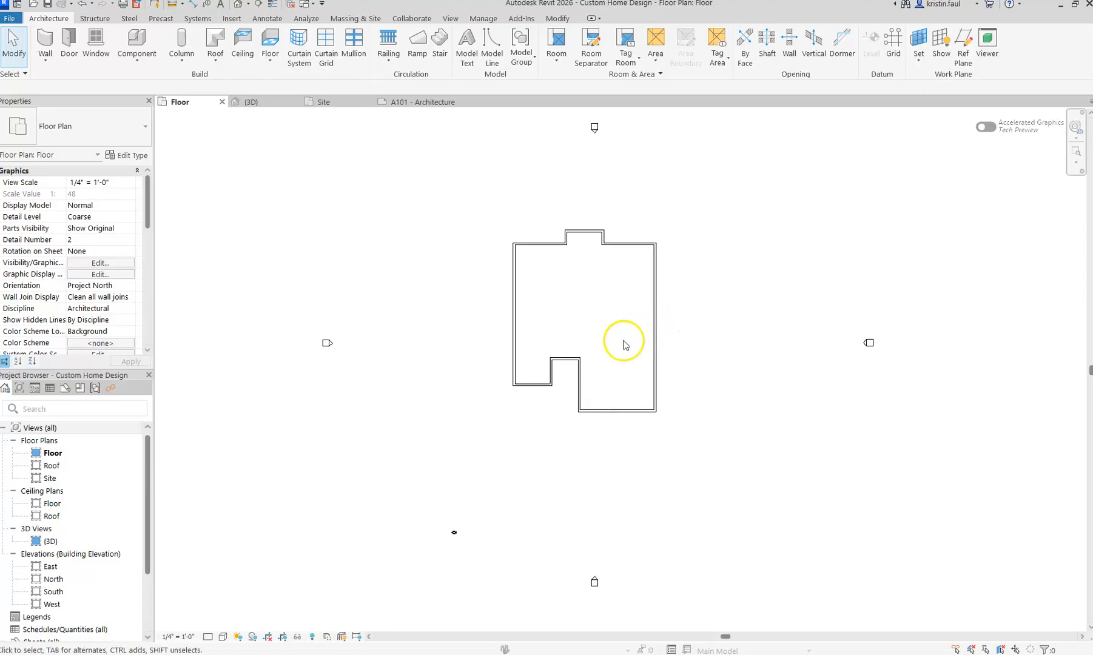
scroll(625, 345, "up", 2)
middle_click_drag(621, 346, 646, 474)
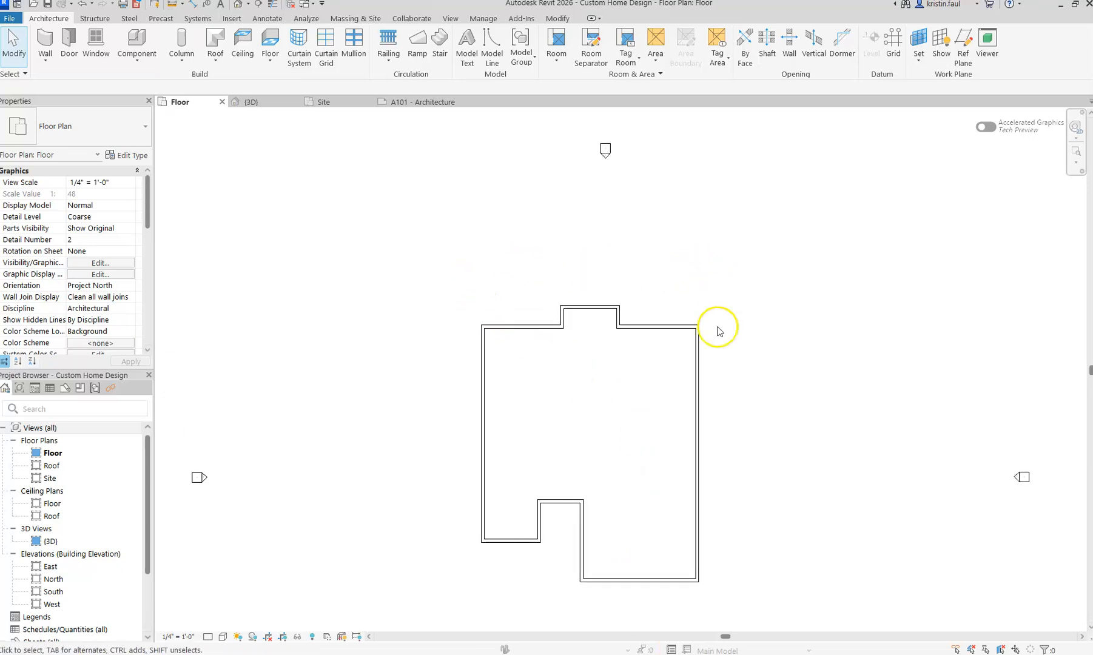
scroll(727, 405, "down", 1)
middle_click_drag(756, 426, 697, 369)
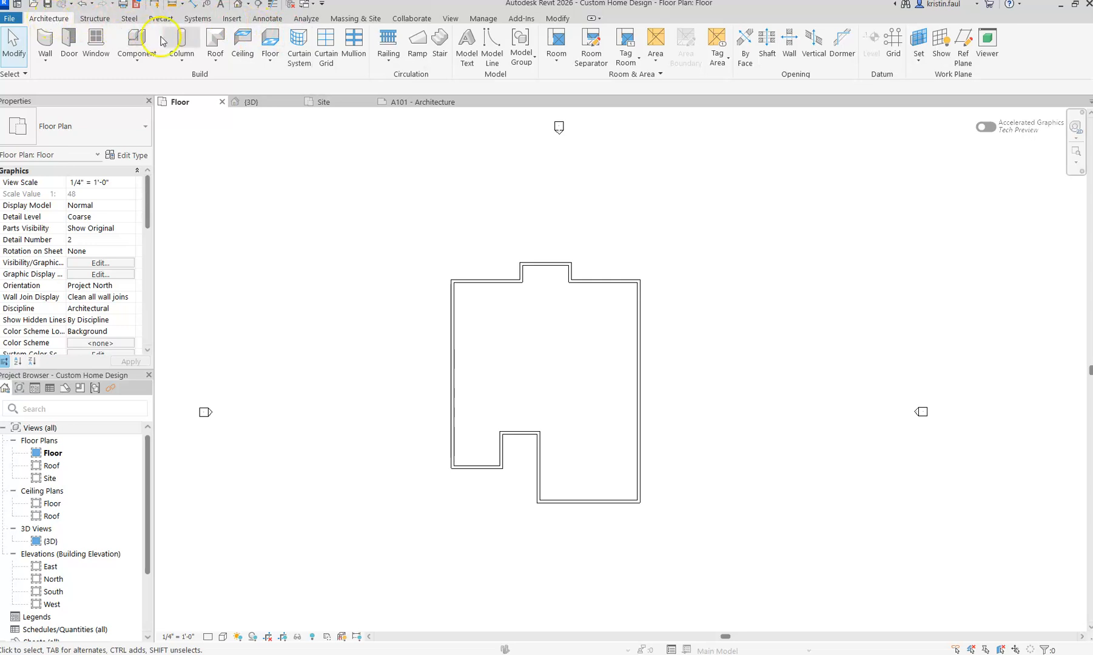
Start a Wood Joist 10" - Wood Finish floor and trace its boundary along the outer wall faces from the upper-left corner around the dining bump-out
left_click(268, 41)
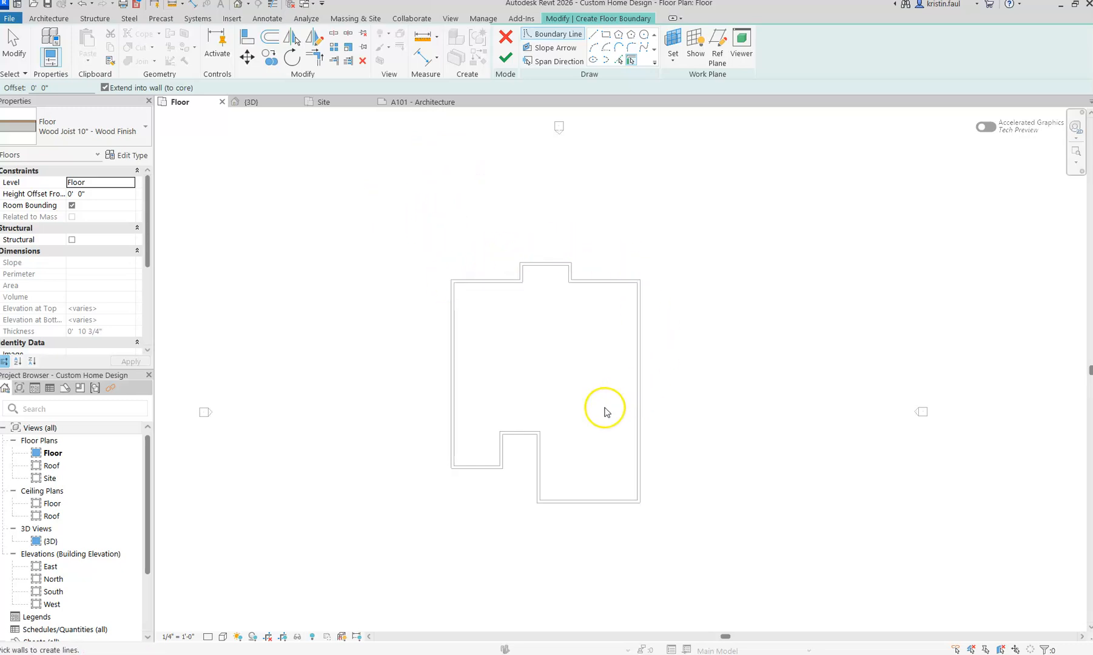
left_click(58, 133)
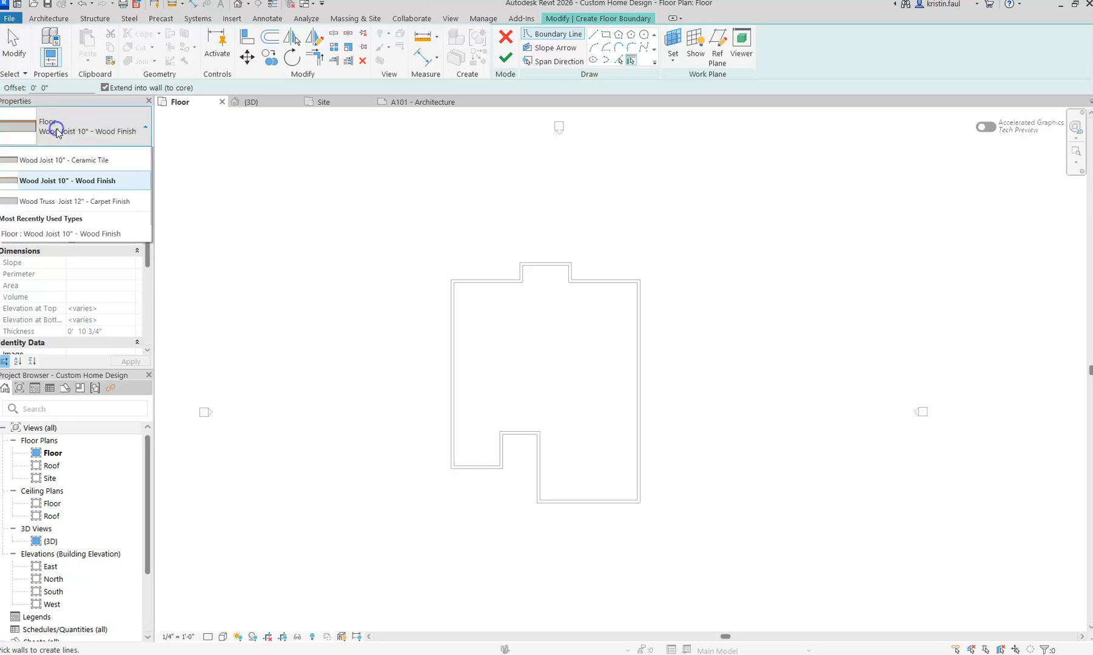
left_click(593, 37)
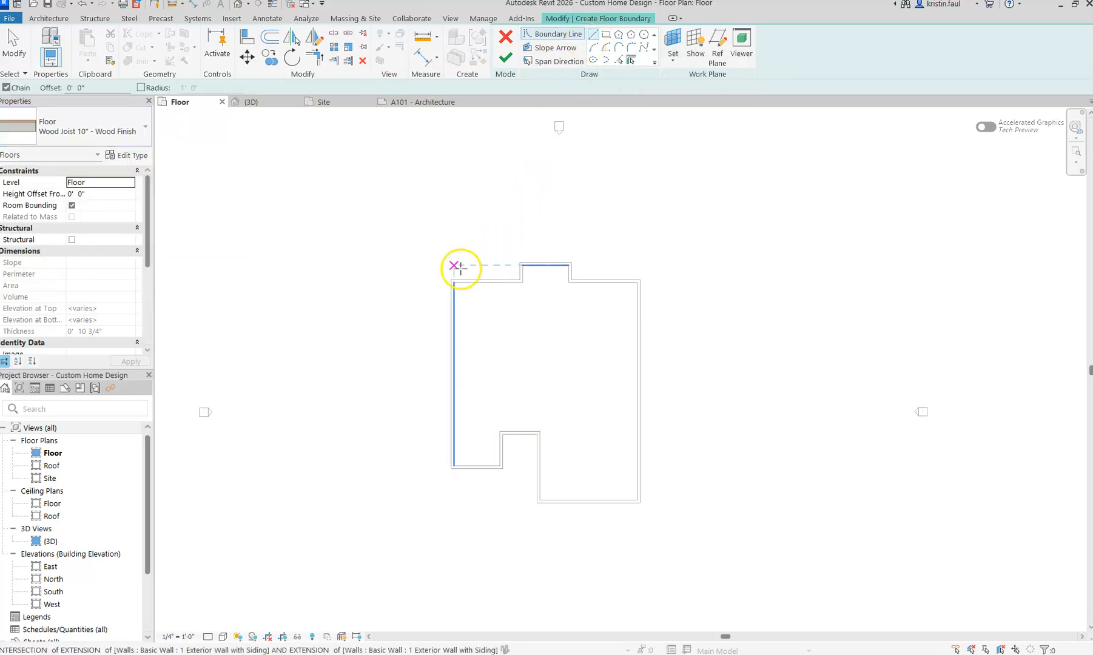
scroll(454, 276, "up", 2)
middle_click_drag(483, 361, 455, 307)
scroll(419, 231, "up", 3)
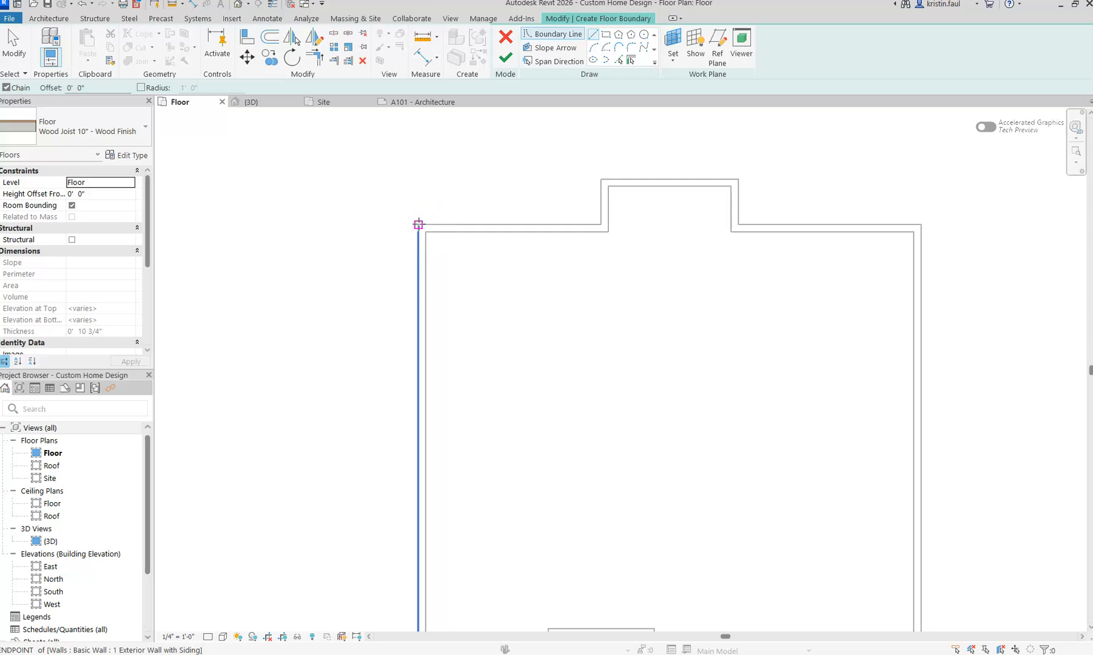
left_click(418, 225)
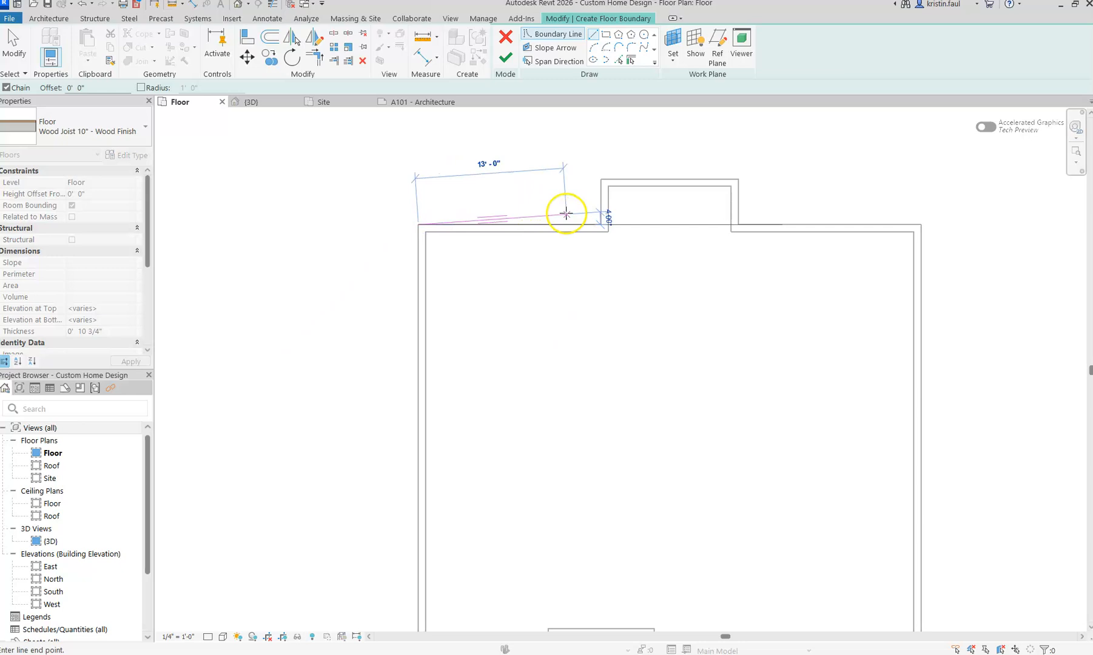
left_click(601, 224)
left_click(601, 179)
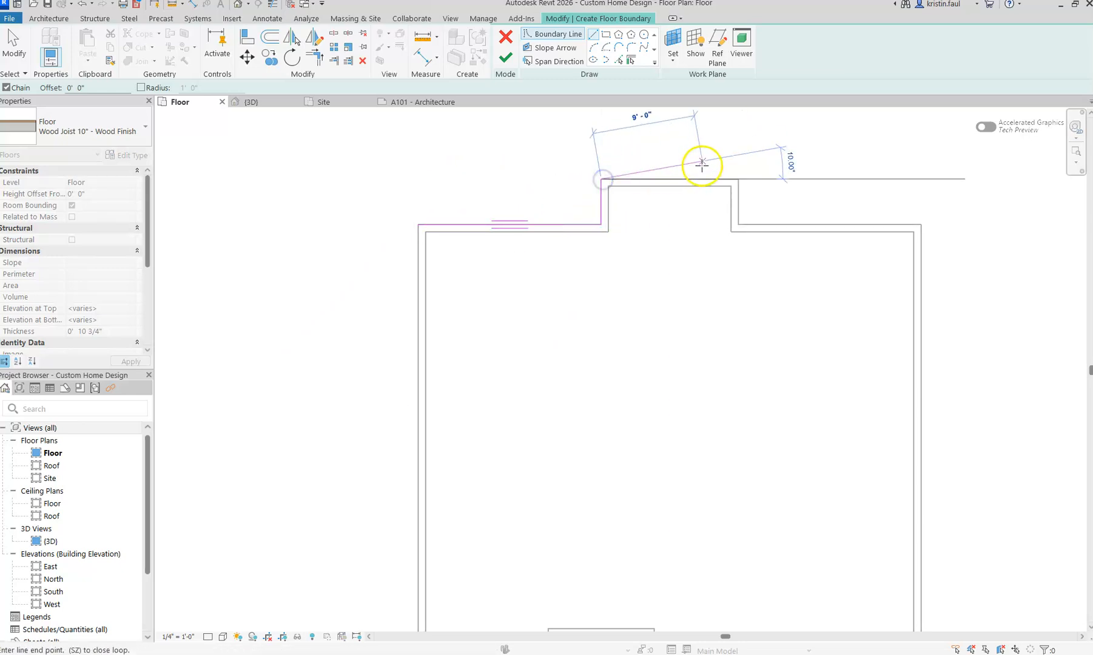
left_click(738, 179)
left_click(734, 221)
Continue the boundary to the upper-right house corner, down about 22', across 23'-4 1/2" above the garage, and down 14' to the entry recess
middle_click_drag(731, 233, 577, 217)
left_click(752, 211)
middle_click_drag(766, 430, 751, 318)
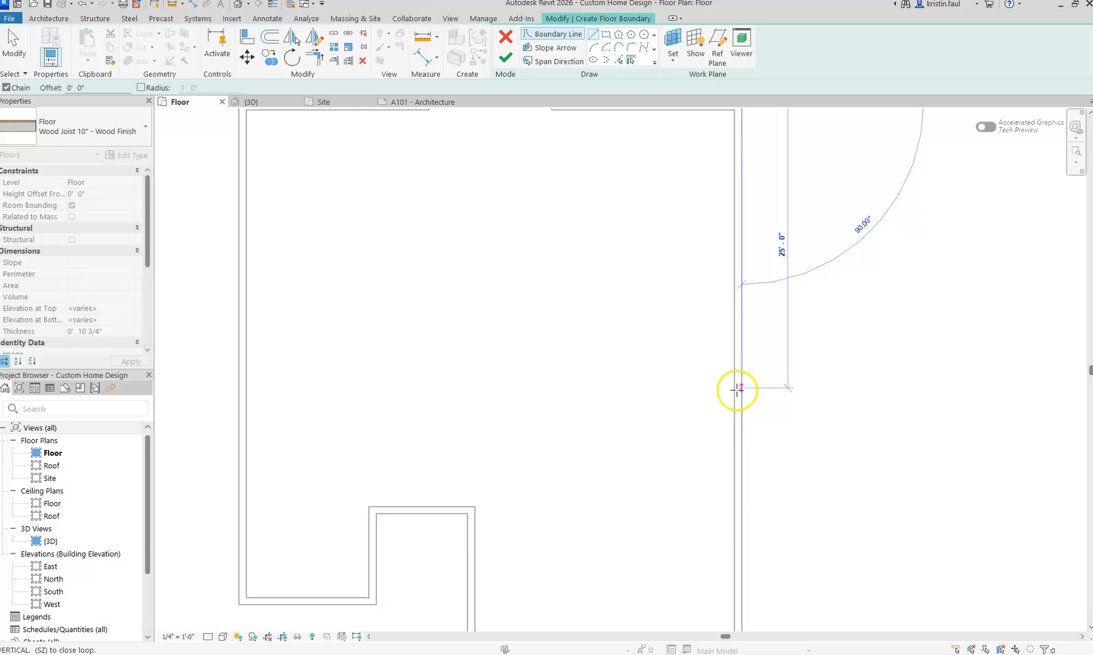
left_click(741, 353)
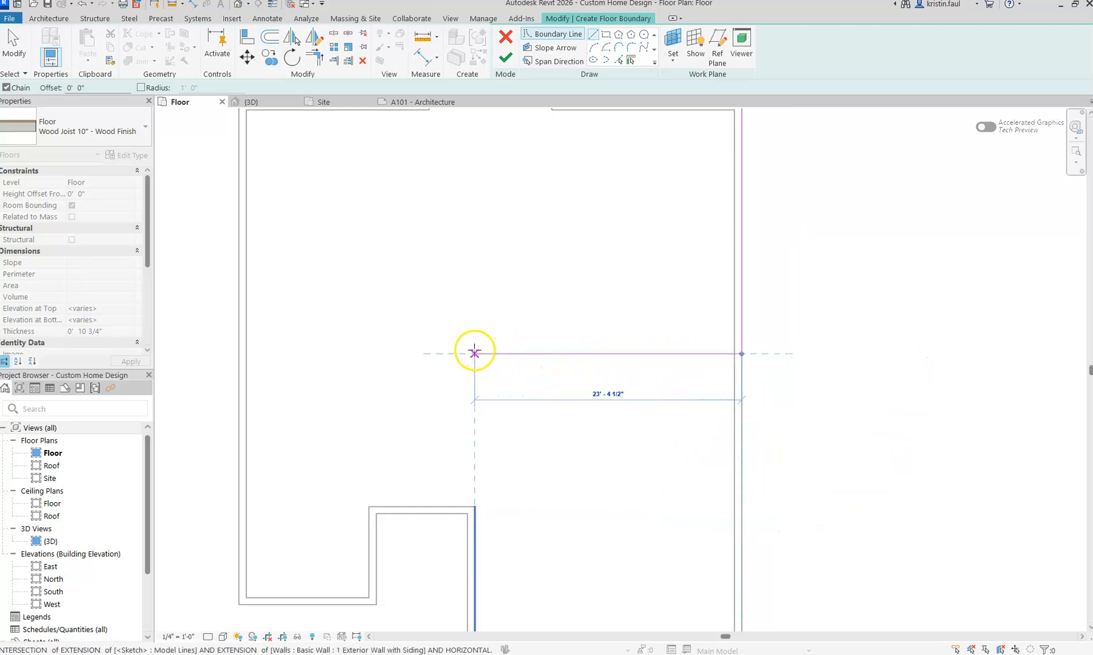
left_click(474, 353)
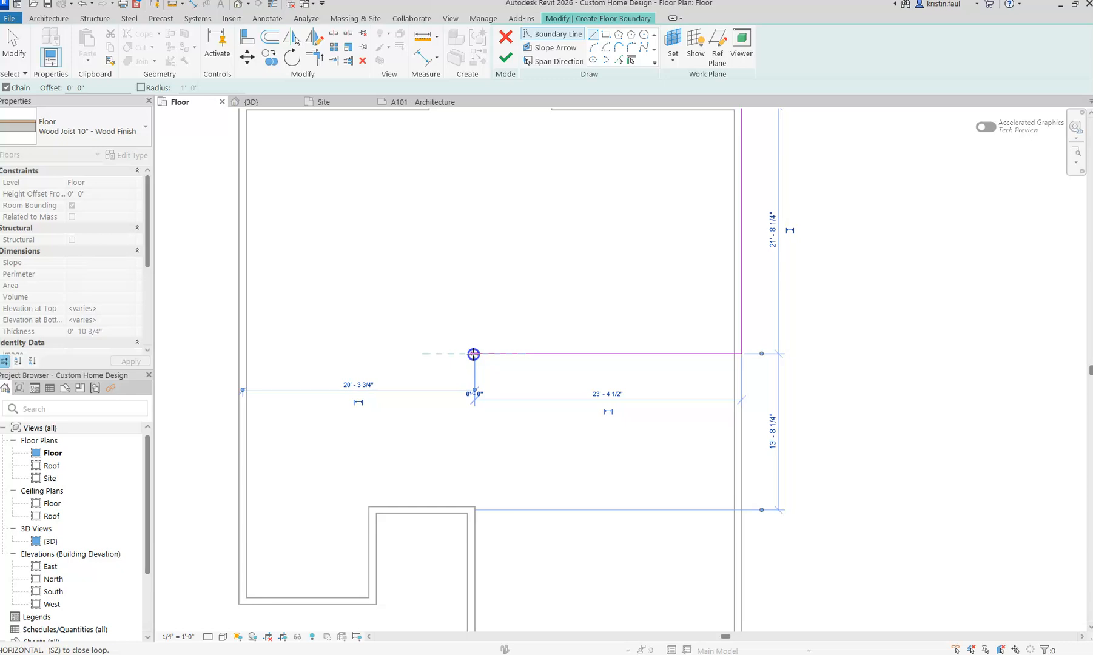
left_click(474, 514)
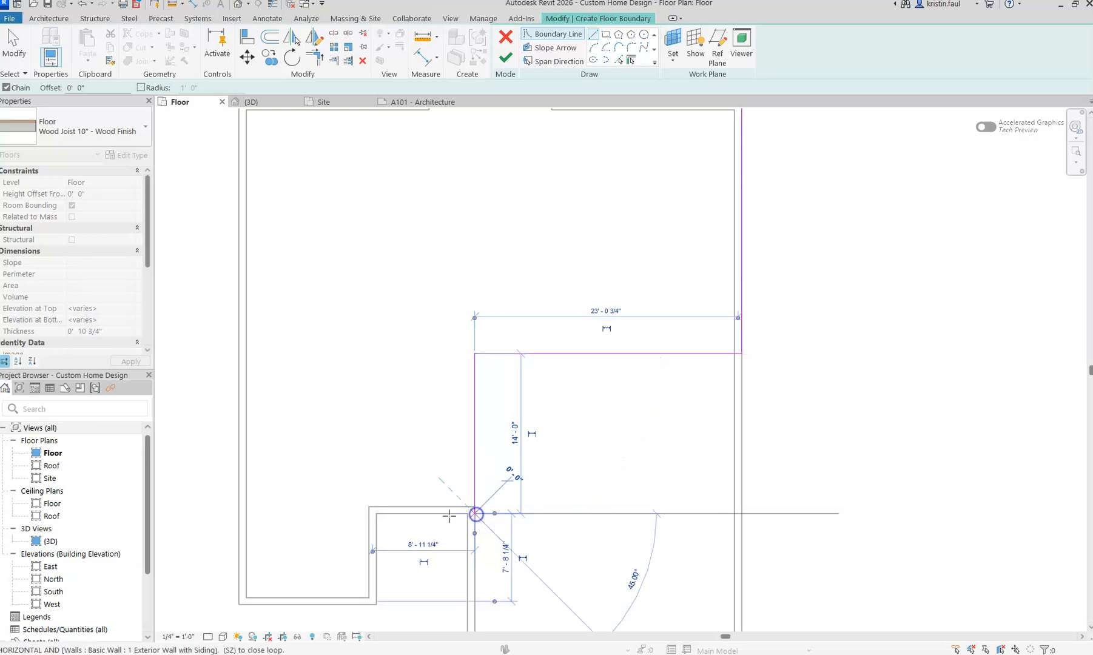
Trace the boundary around the entry recess and the lower-left bedroom walls, closing it at the house's upper-left corner
left_click(377, 514)
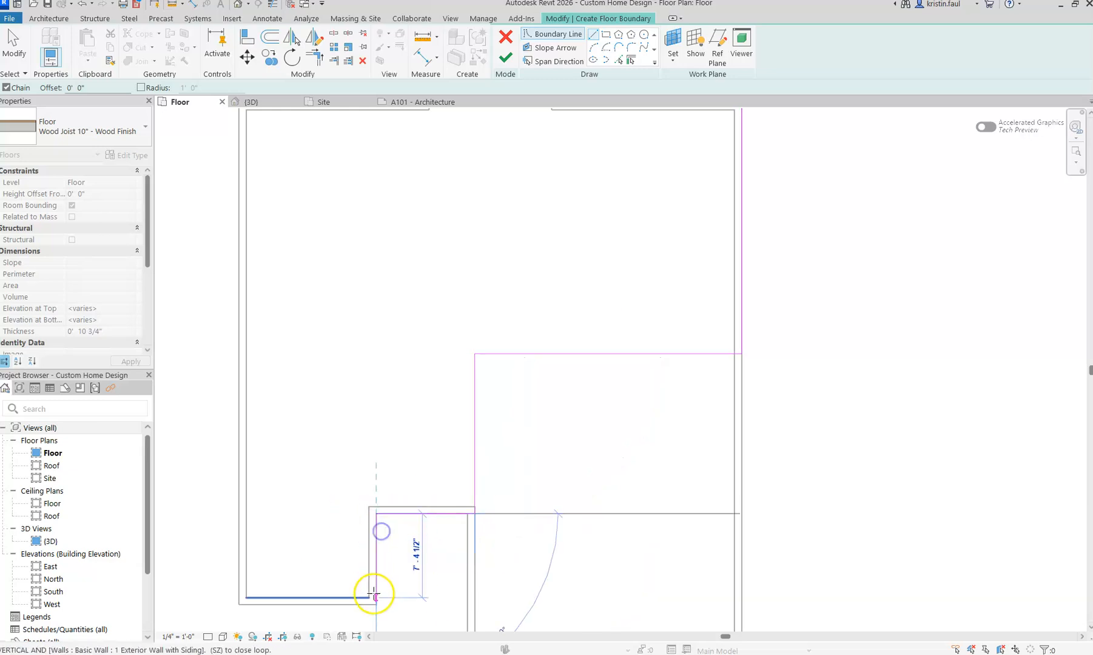
left_click(375, 604)
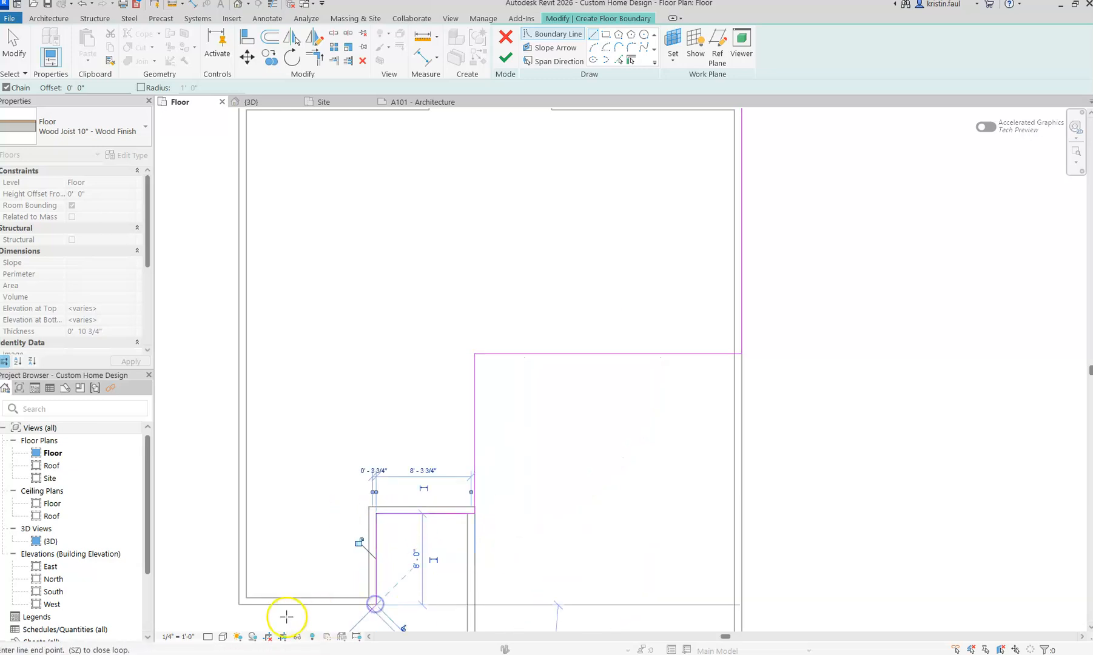
left_click(239, 604)
middle_click_drag(261, 457, 308, 604)
scroll(297, 348, "up", 1)
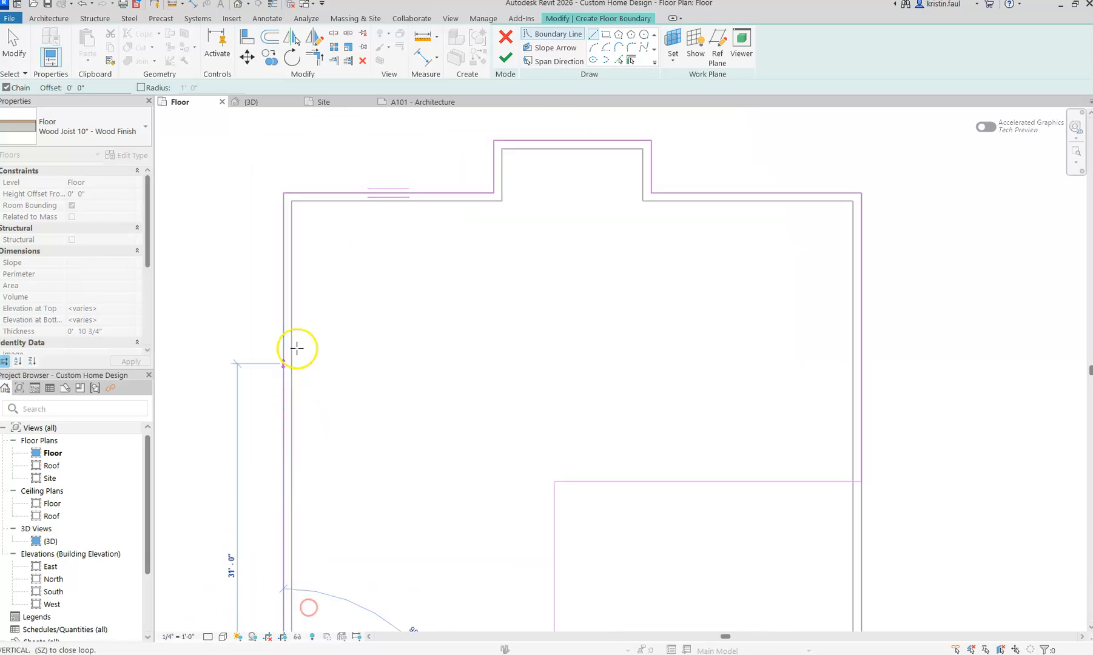
left_click(283, 193)
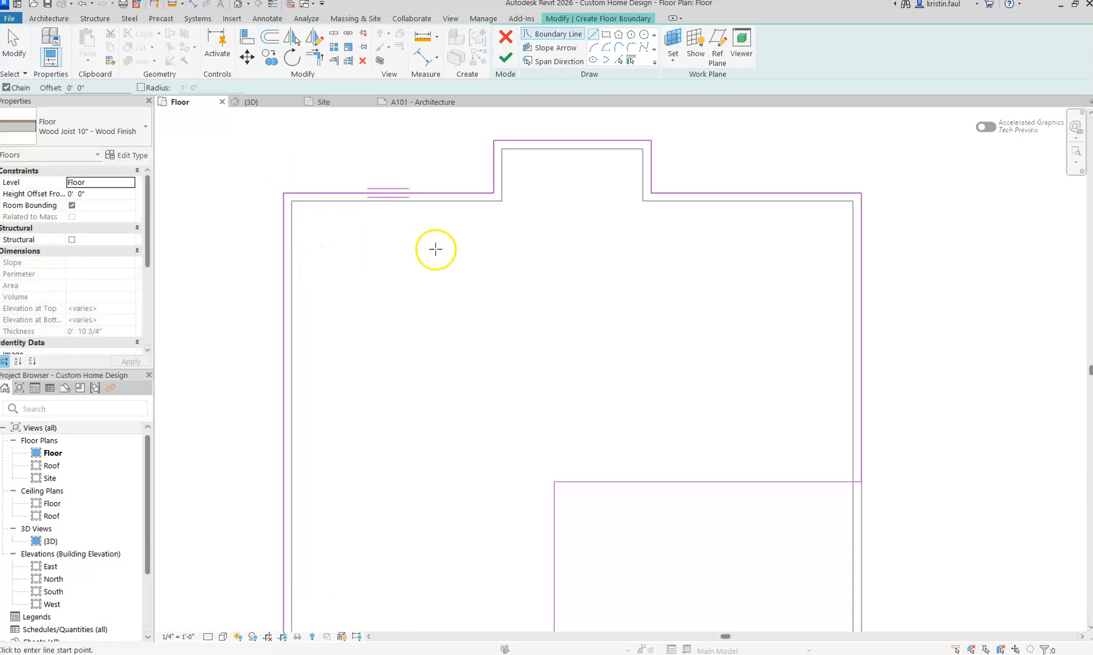
Finish the wood floor sketch and check the floor in the 3D view
scroll(585, 366, "down", 3)
middle_click_drag(666, 432, 603, 305)
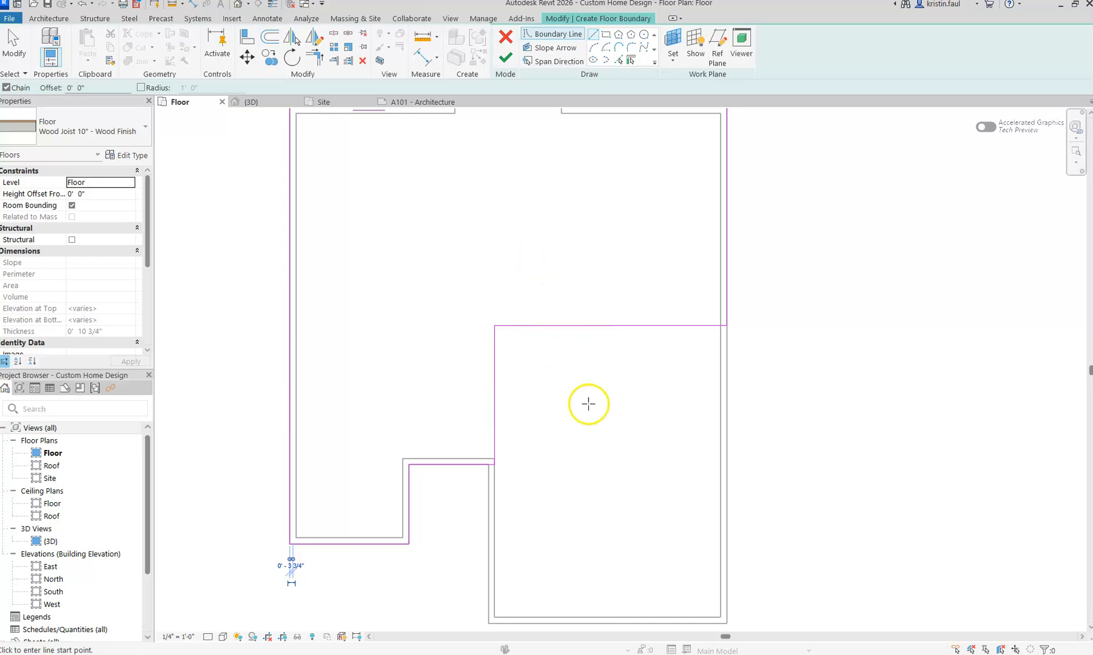
scroll(596, 412, "down", 2)
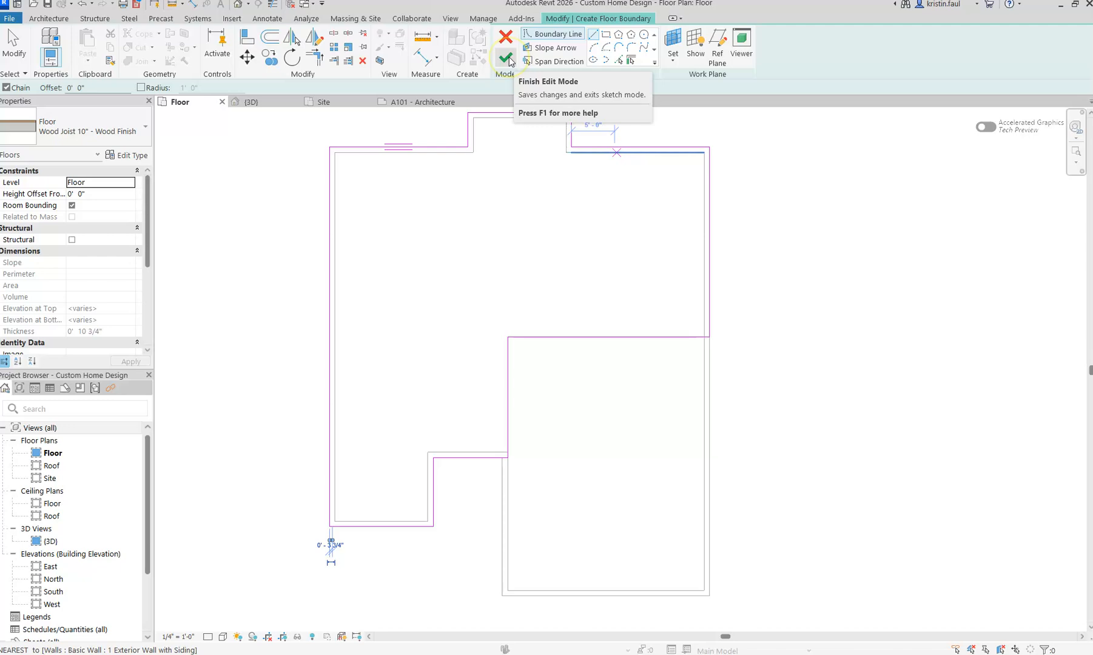
left_click(506, 60)
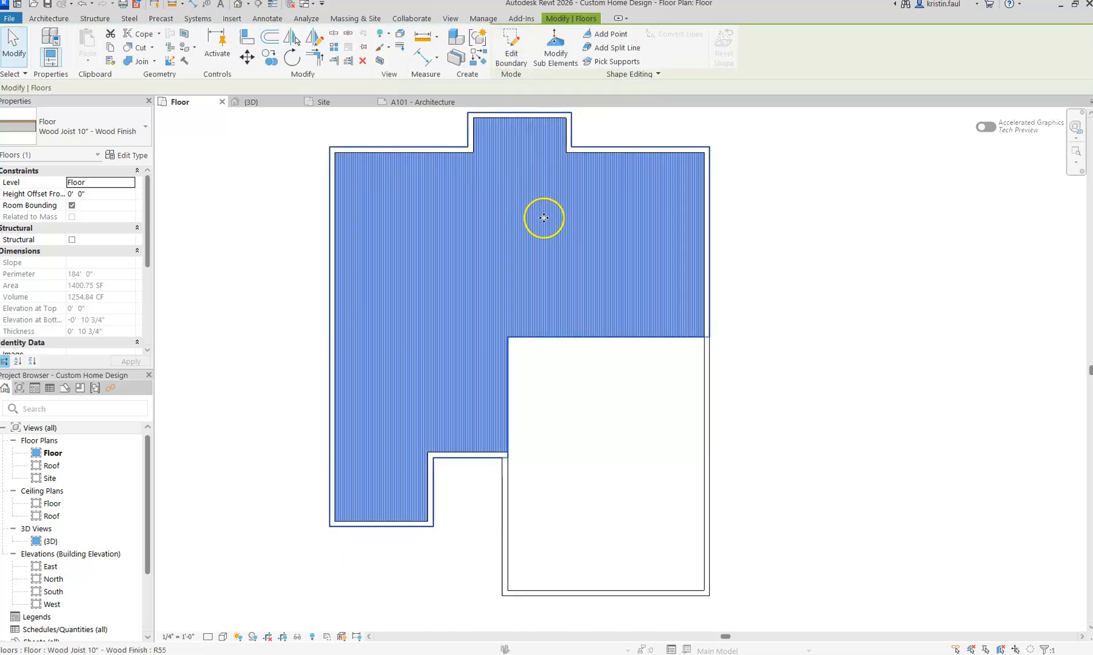
left_click(753, 249)
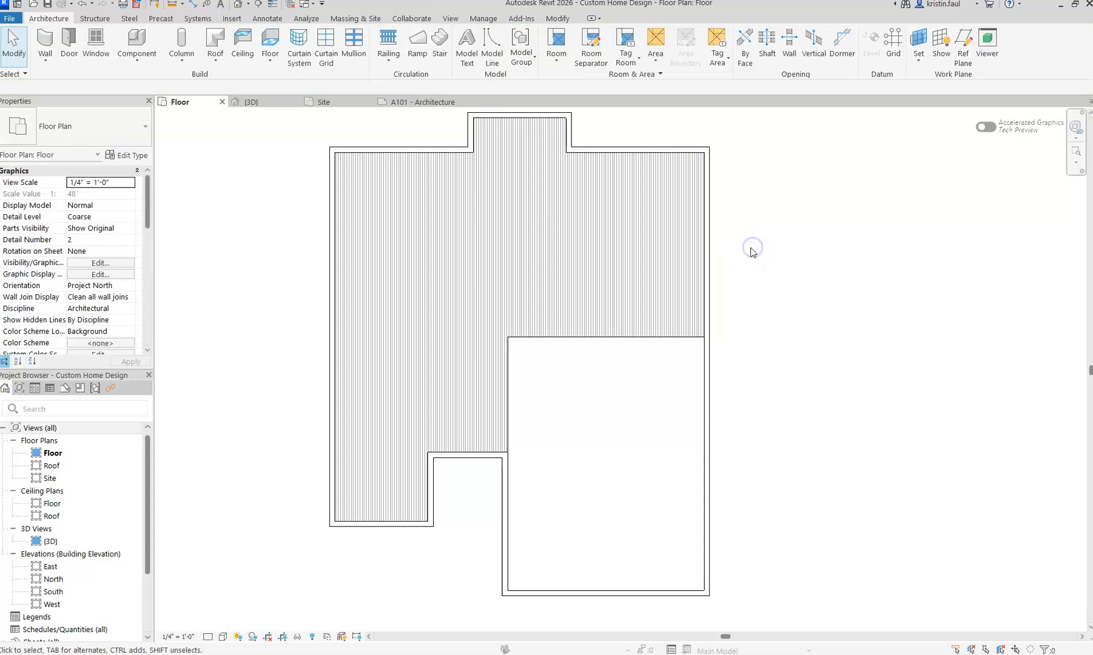
left_click(266, 103)
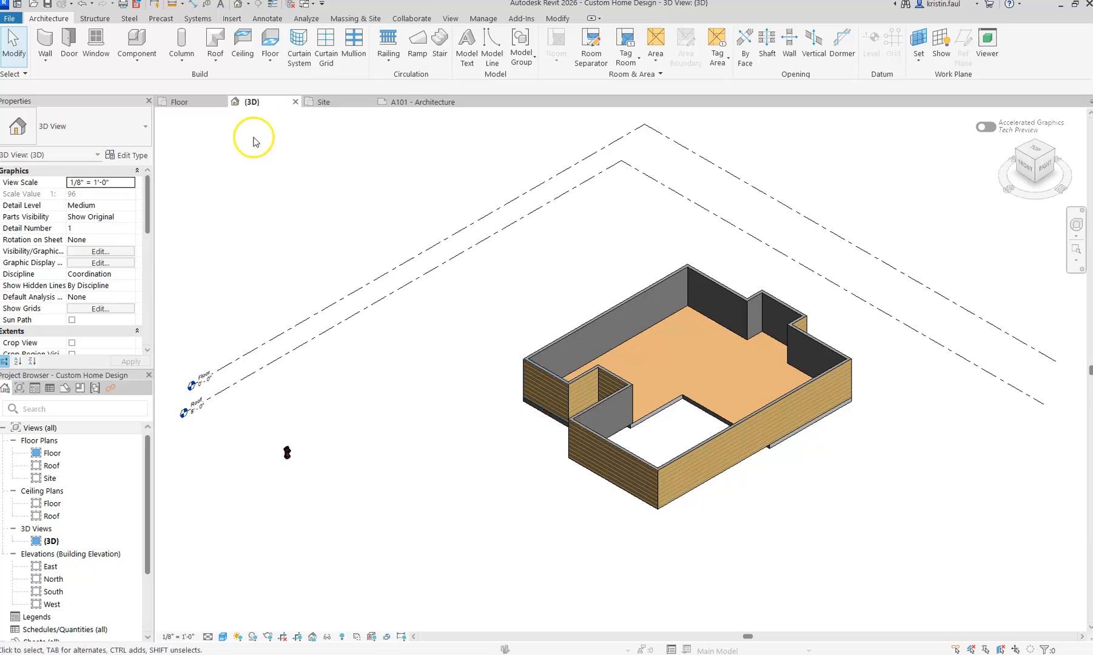
Start a second floor in the Floor plan view with the type 3" LW Concrete on 2" Metal Deck
left_click(195, 107)
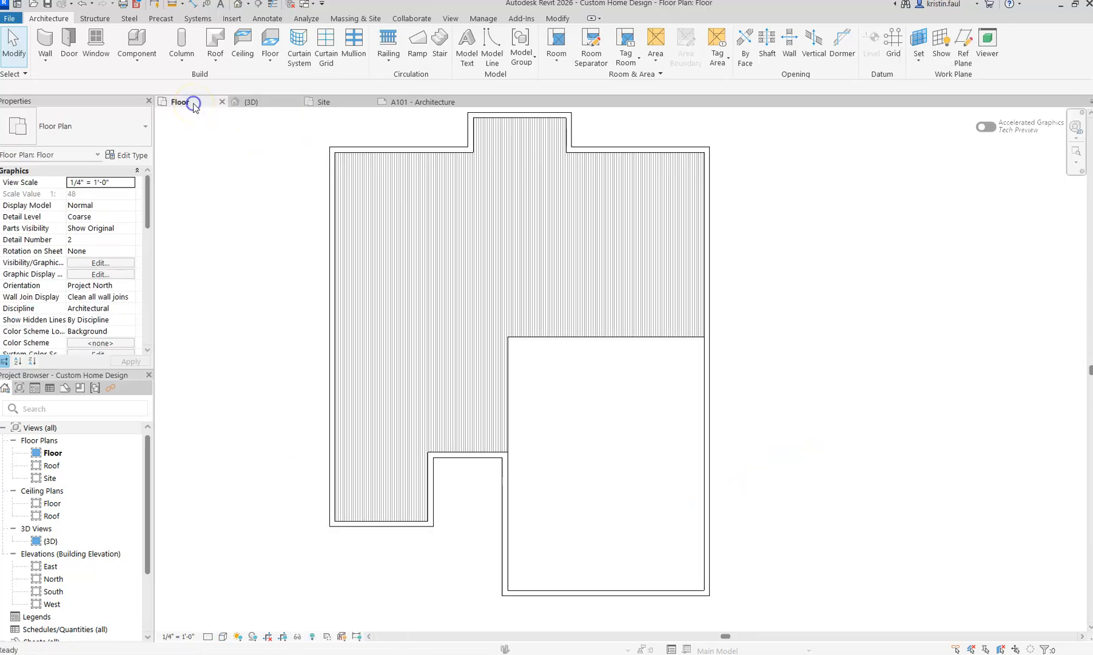
left_click(270, 41)
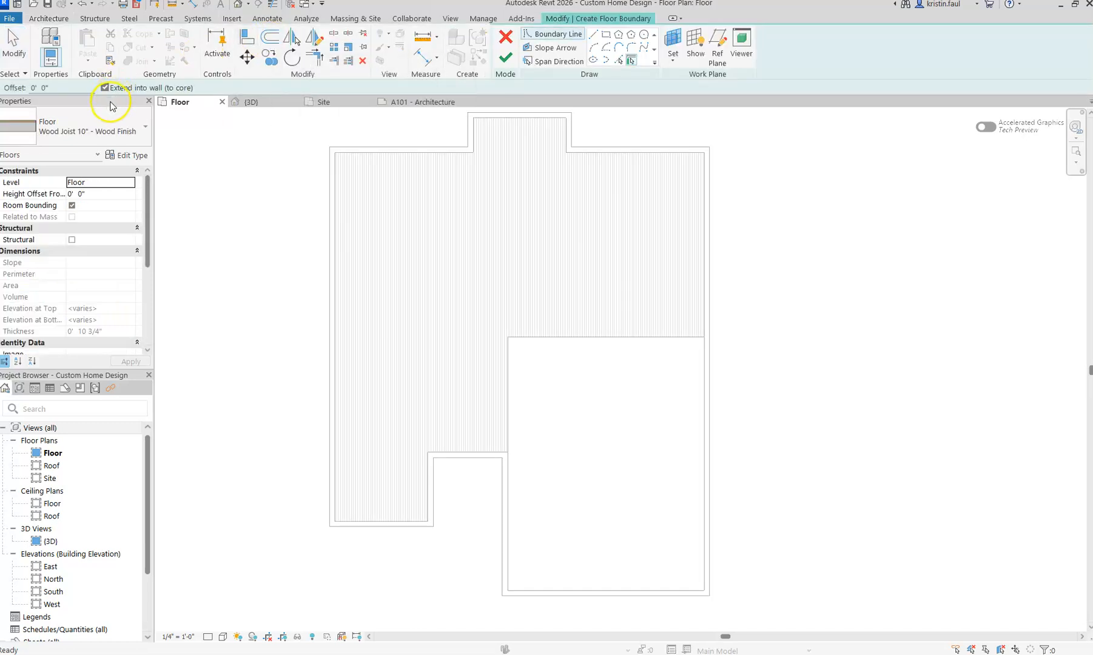
left_click(107, 126)
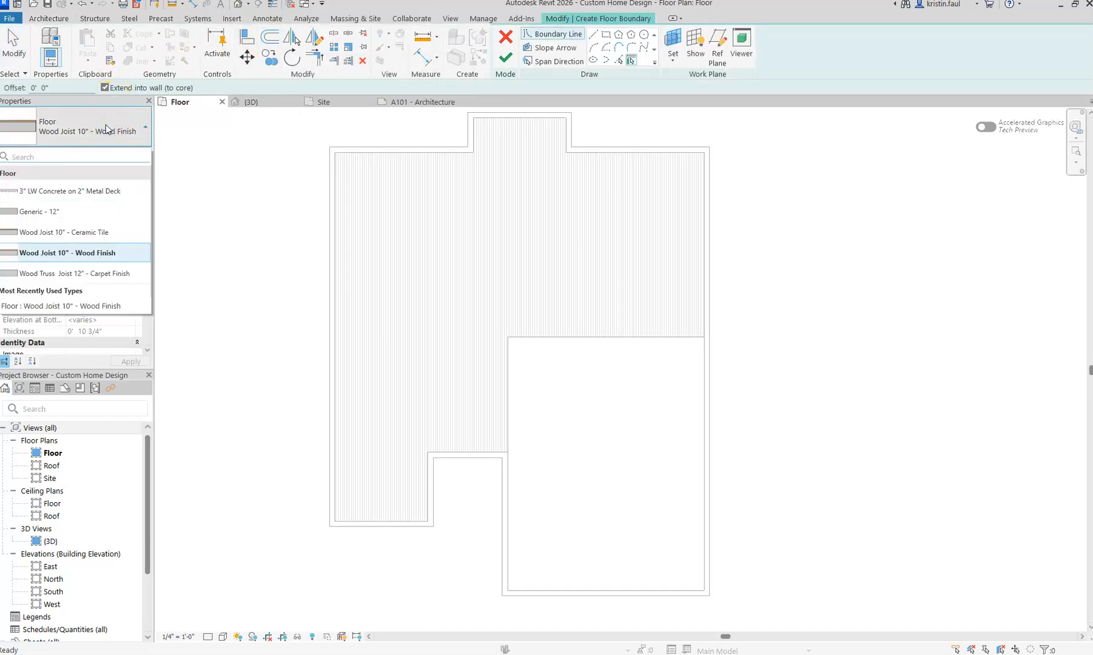
left_click(90, 191)
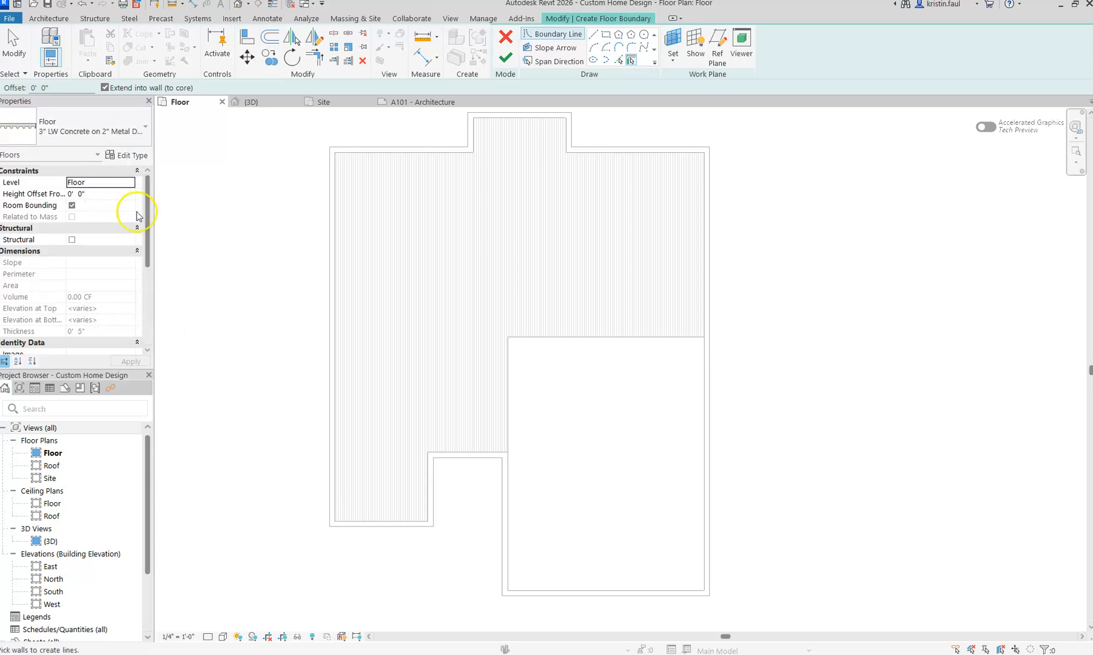
Trace straight boundary lines along the garage's upper edge, outer right wall and outer front wall to its lower-left corner
scroll(711, 335, "up", 3)
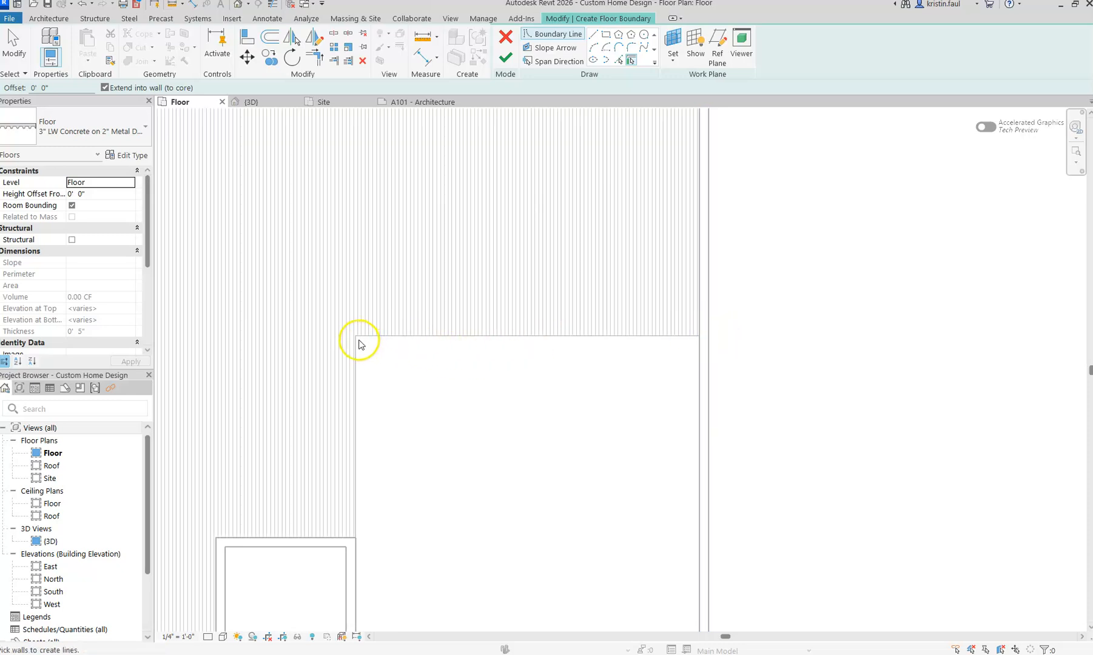
left_click(594, 36)
left_click(357, 336)
left_click(708, 335)
middle_click_drag(710, 398, 732, 156)
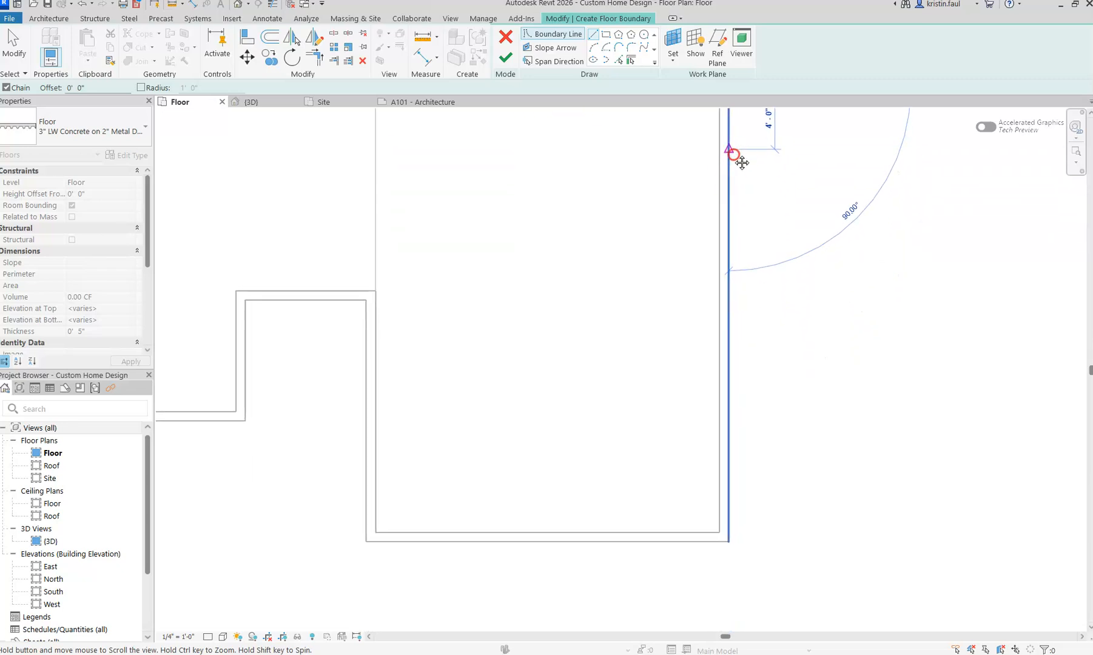
left_click(727, 541)
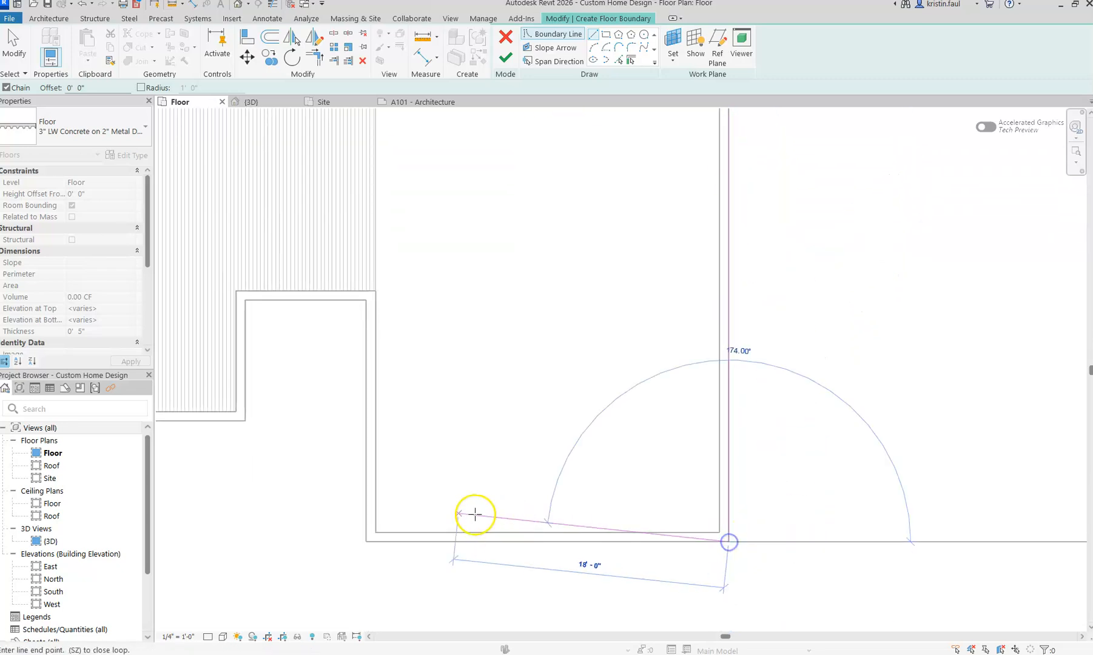
left_click(366, 541)
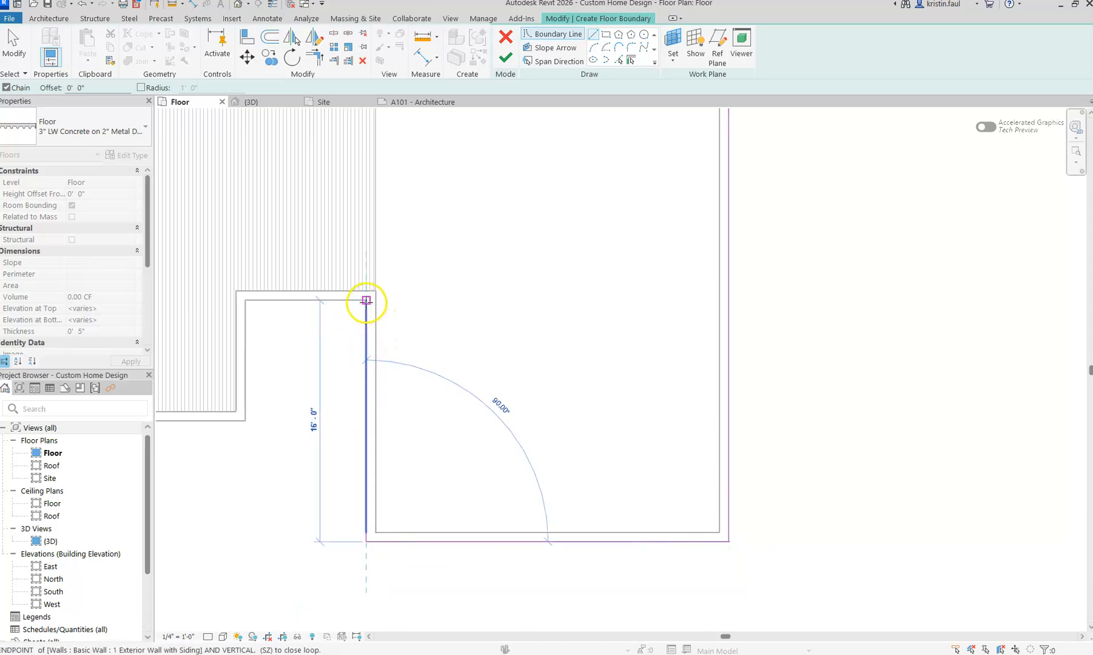
Extend the boundary around an entry porch 8' wide and 11' deep, closing it at the garage's upper-left corner
left_click(365, 465)
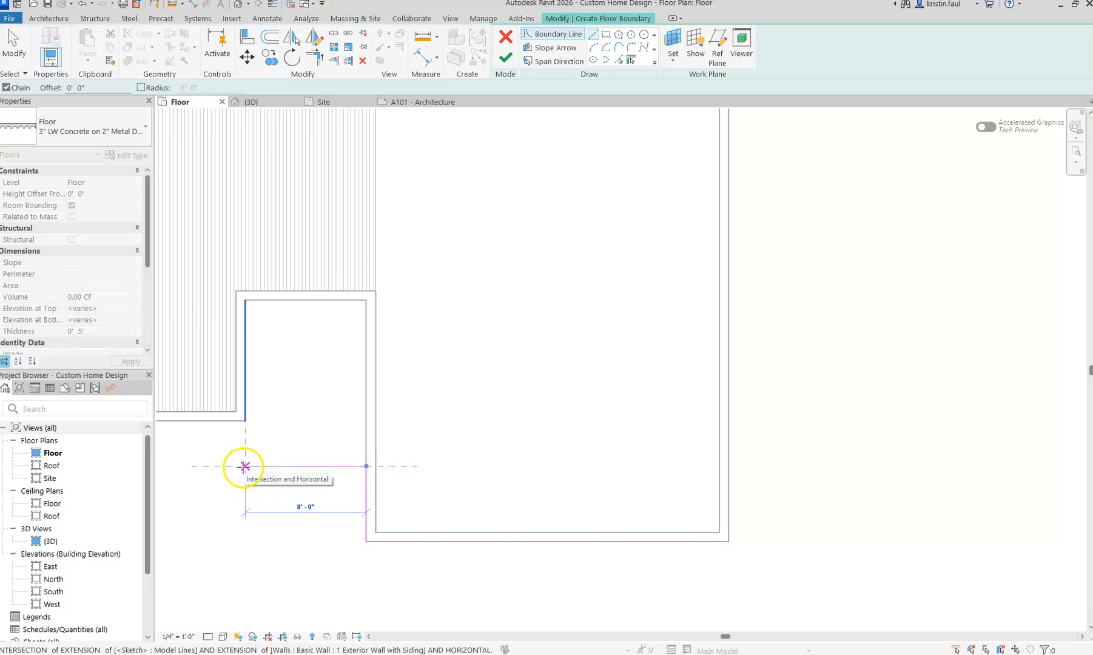
left_click(245, 466)
left_click(245, 301)
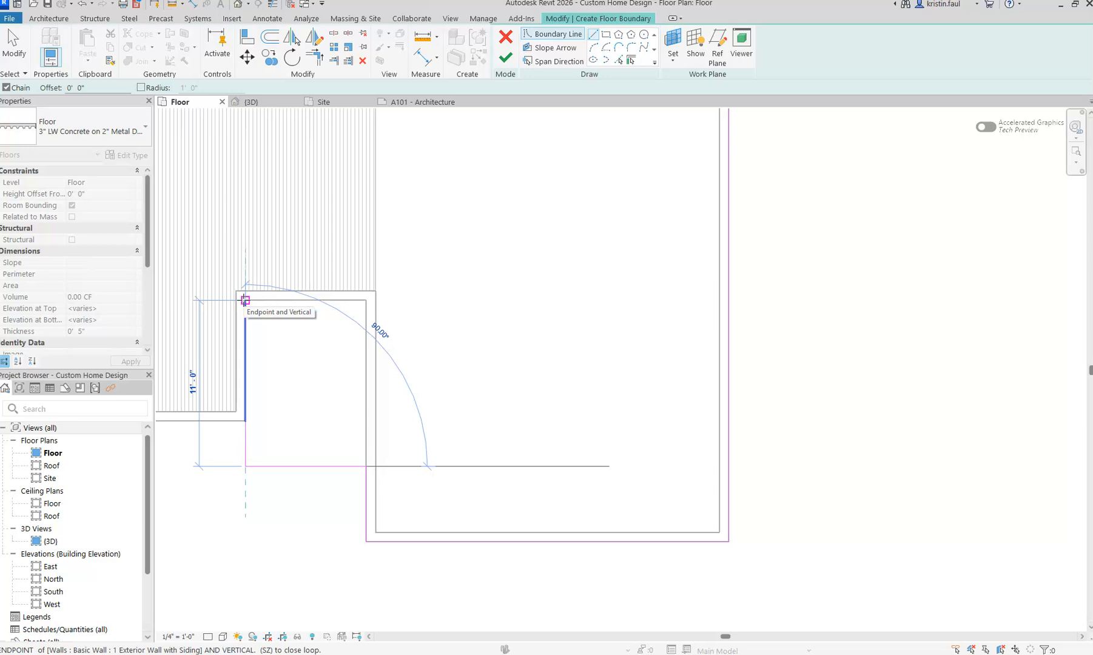
left_click(339, 298)
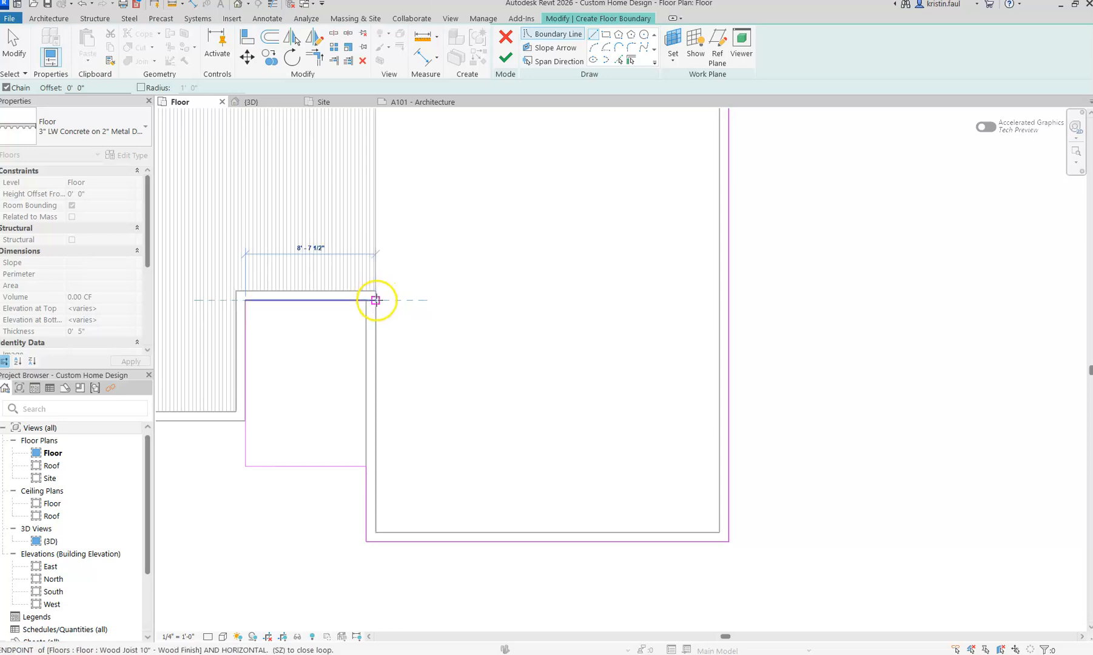
left_click(376, 299)
middle_click_drag(411, 486, 413, 492)
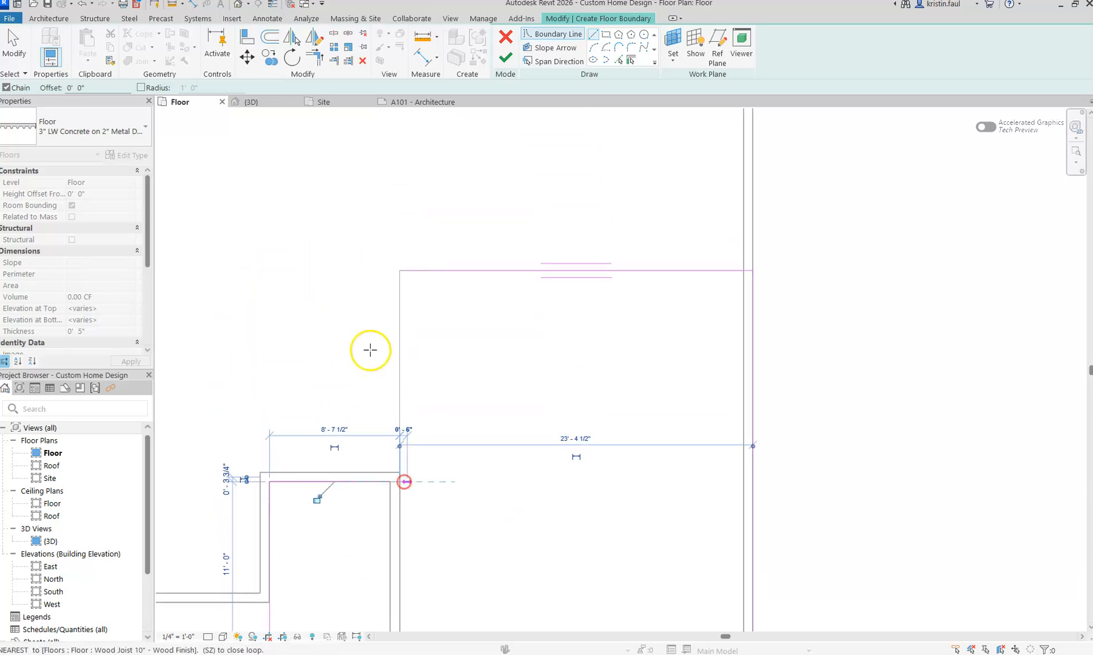
left_click(399, 269)
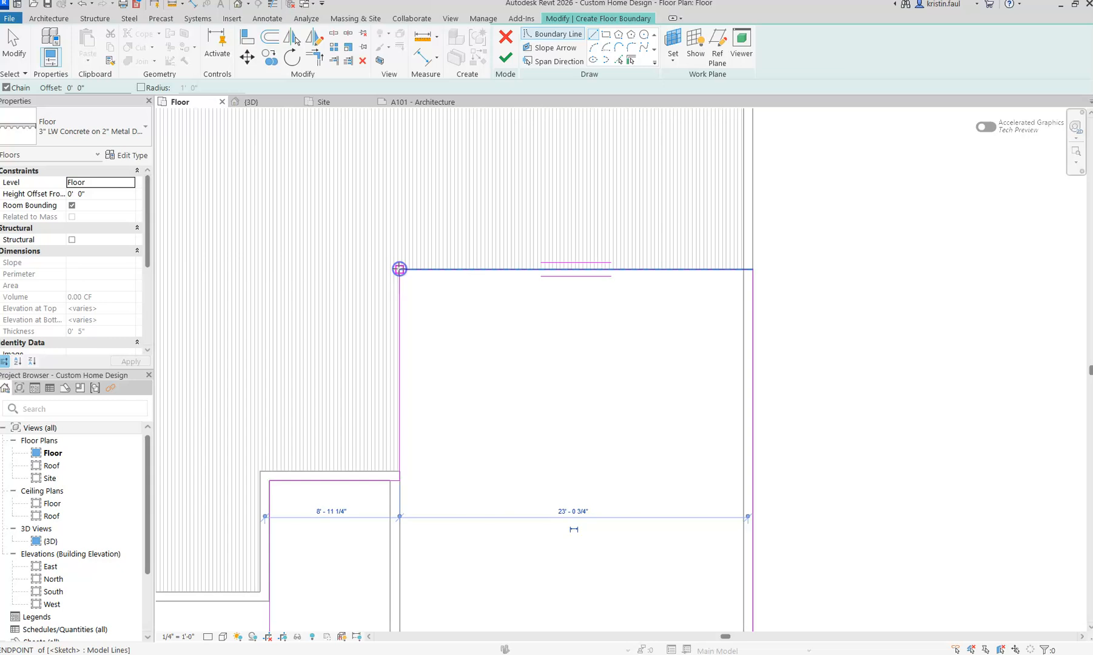
Finish the concrete garage and porch floor and check it in the 3D view
scroll(583, 368, "down", 4)
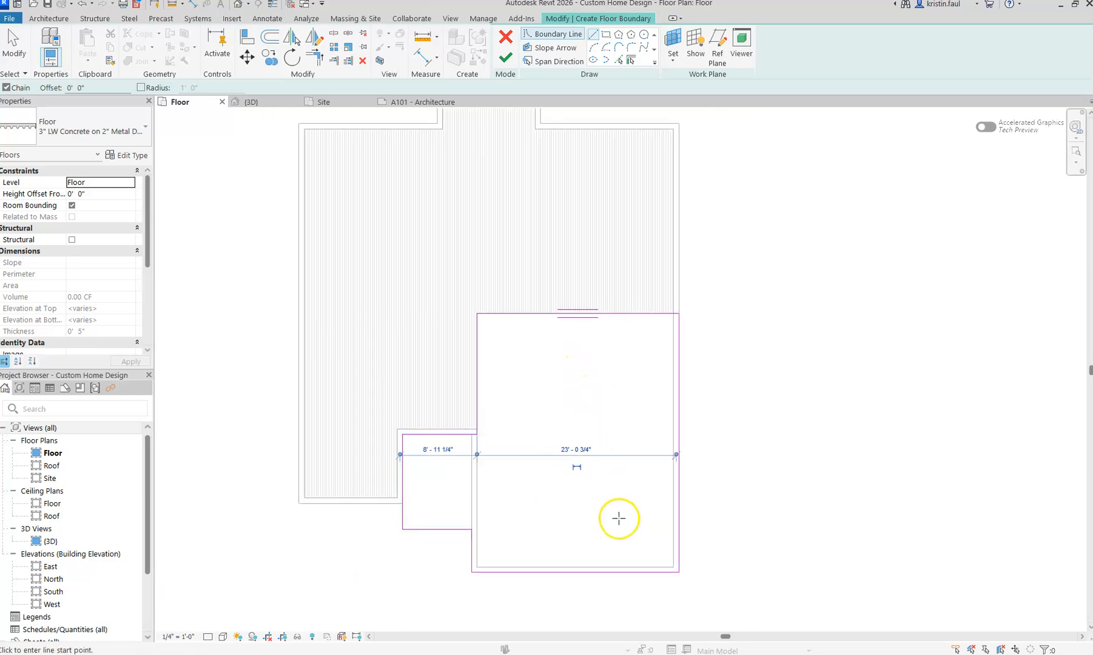
scroll(621, 516, "down", 1)
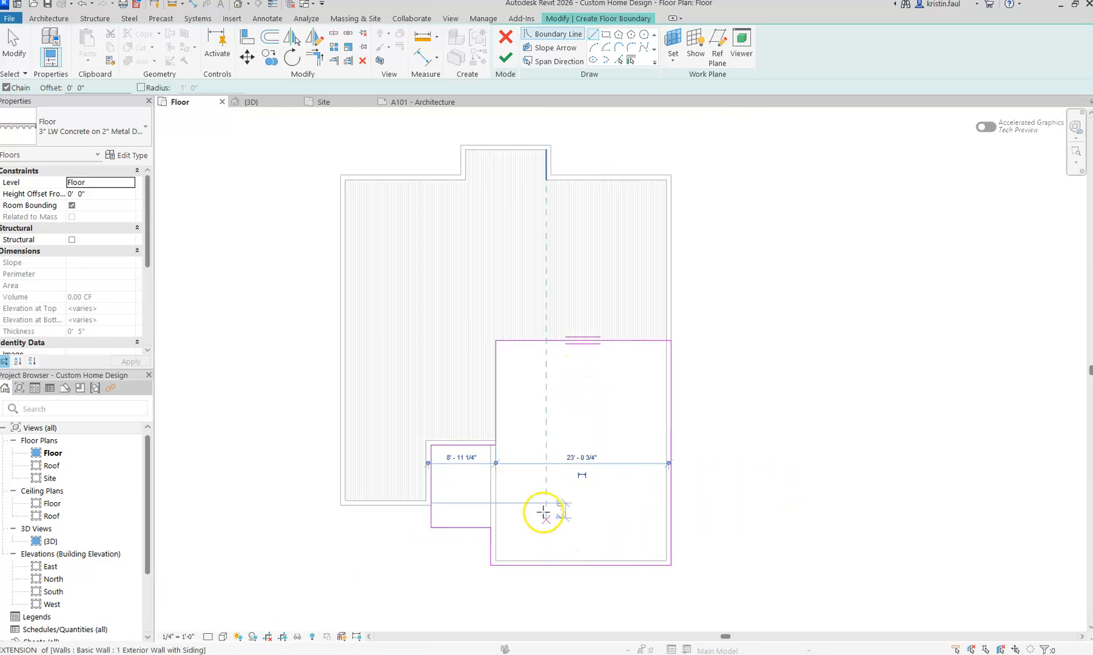
left_click(506, 60)
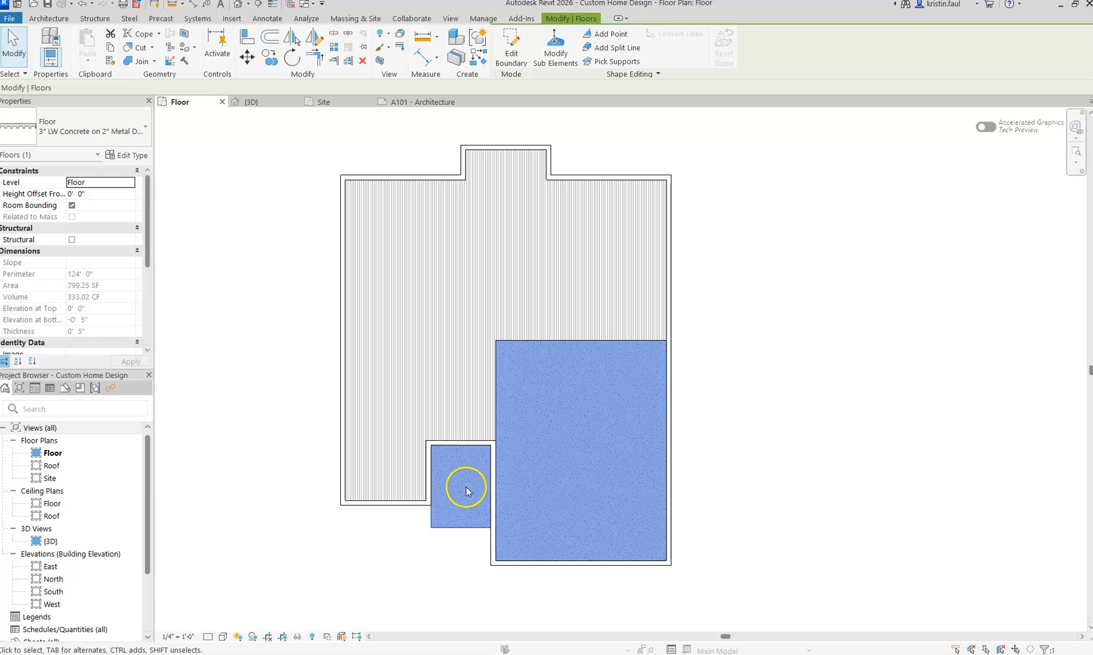
left_click(273, 218)
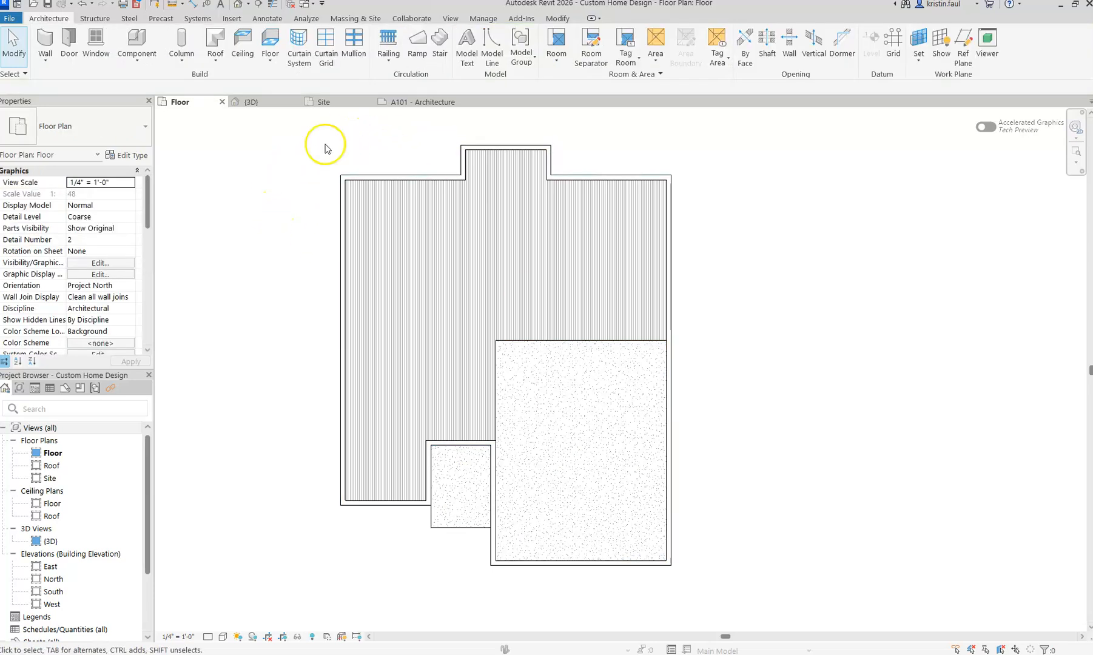
left_click(252, 102)
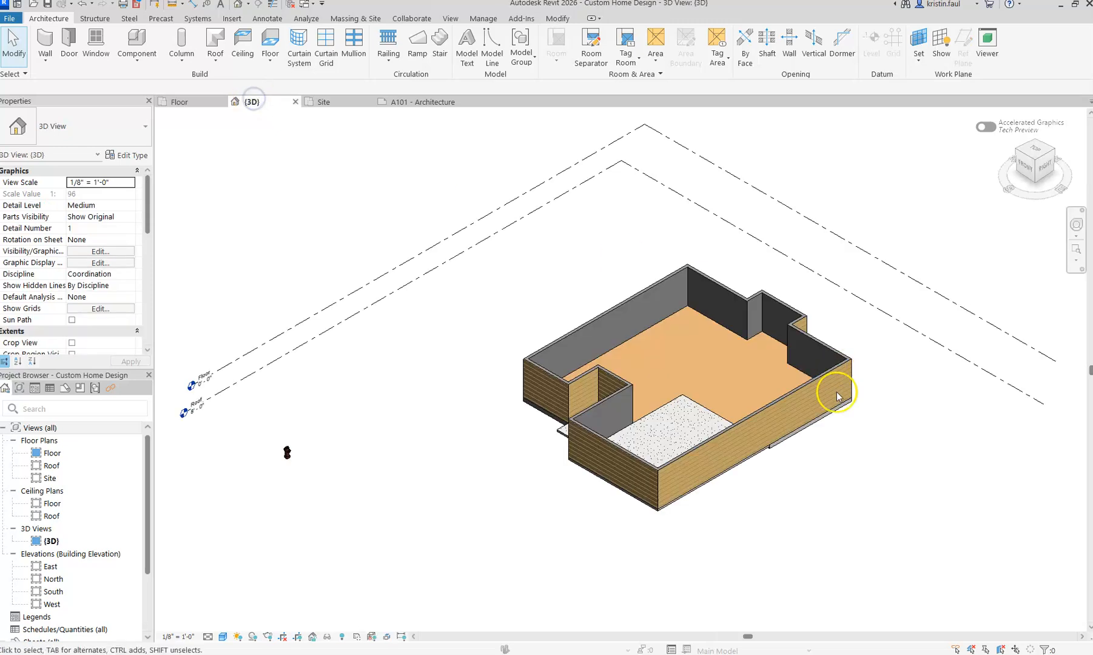